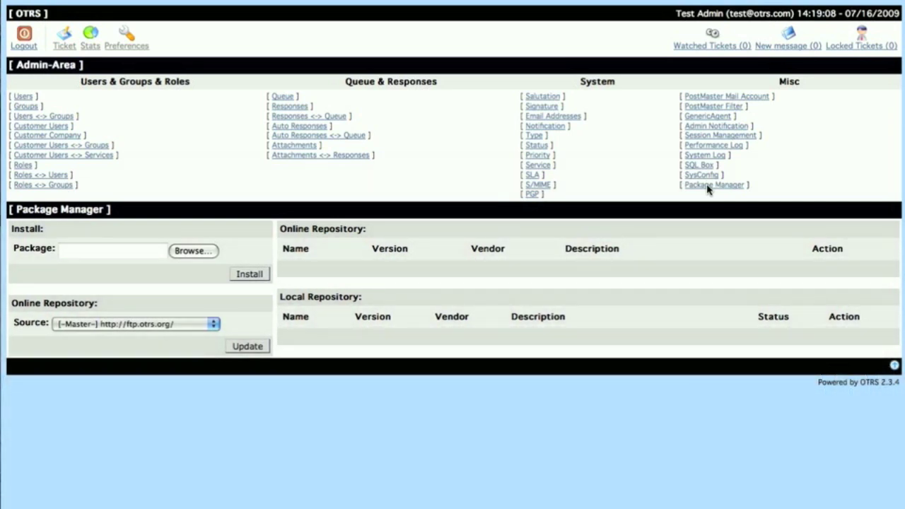
Step: Open Package Manager and set the repository source to the [Mirror -Master-] ftp://ftp.otrs.org/ mirror
click(707, 187)
click(213, 324)
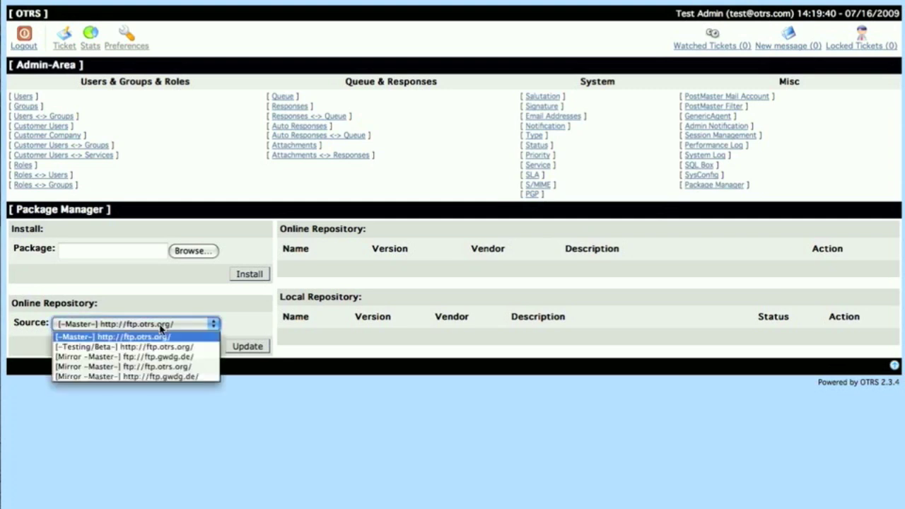
click(158, 366)
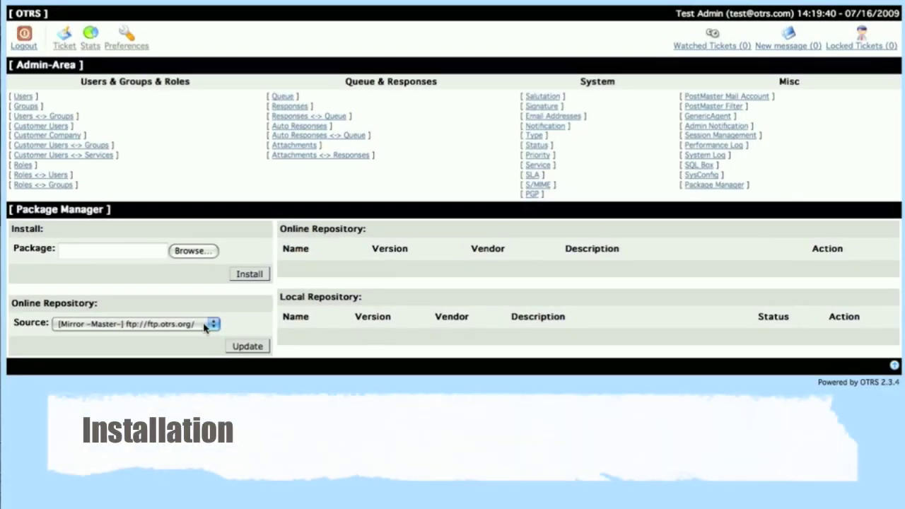
Step: Choose Support-1.0.91.opm.xml from Downloads as the local package and refresh the online repository list
click(149, 255)
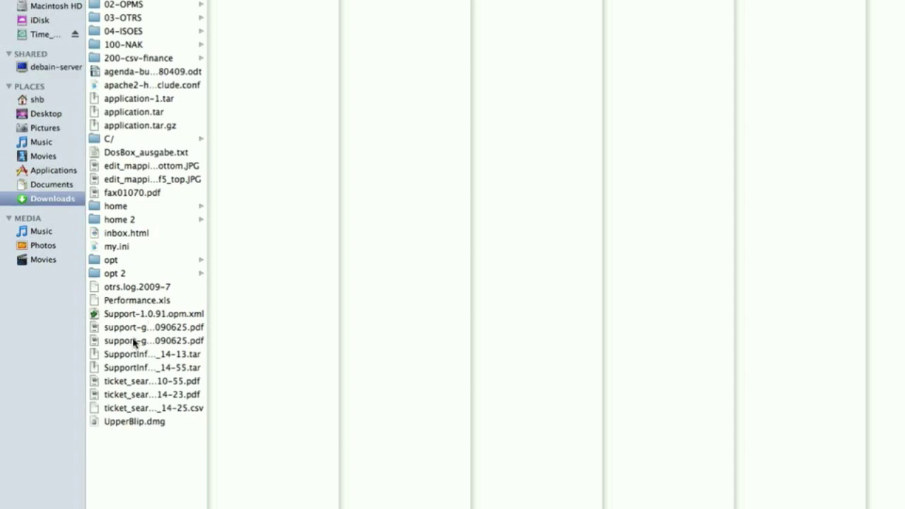
click(141, 315)
double_click(140, 315)
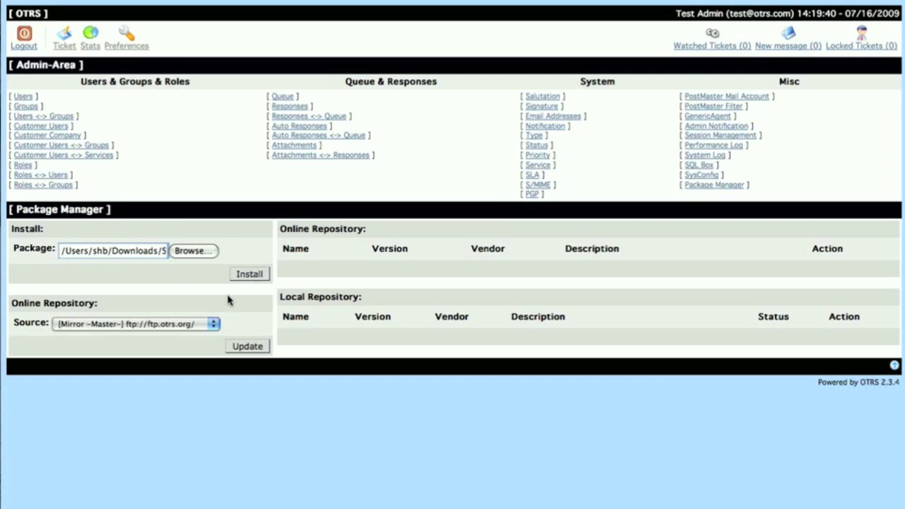
click(244, 348)
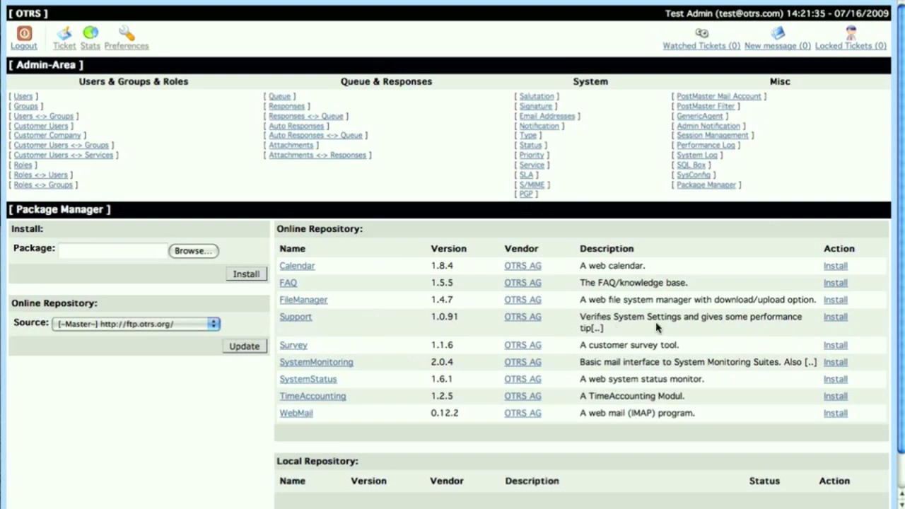
Step: Install Support 1.0.91 from the online repository, acknowledging its introduction notice
click(832, 322)
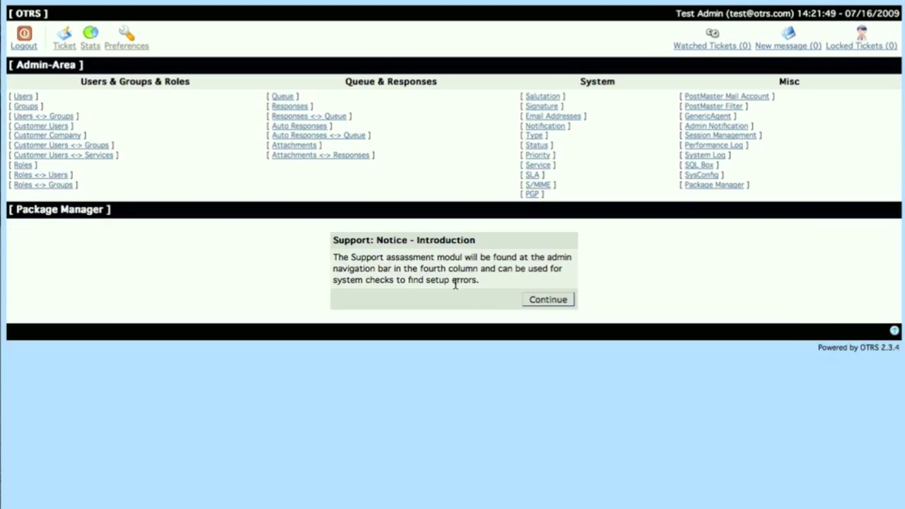
mouse_move(478, 281)
mouse_down()
mouse_move(478, 268)
mouse_move(377, 262)
mouse_move(485, 281)
mouse_up()
click(553, 304)
scroll(553, 305, down, 2)
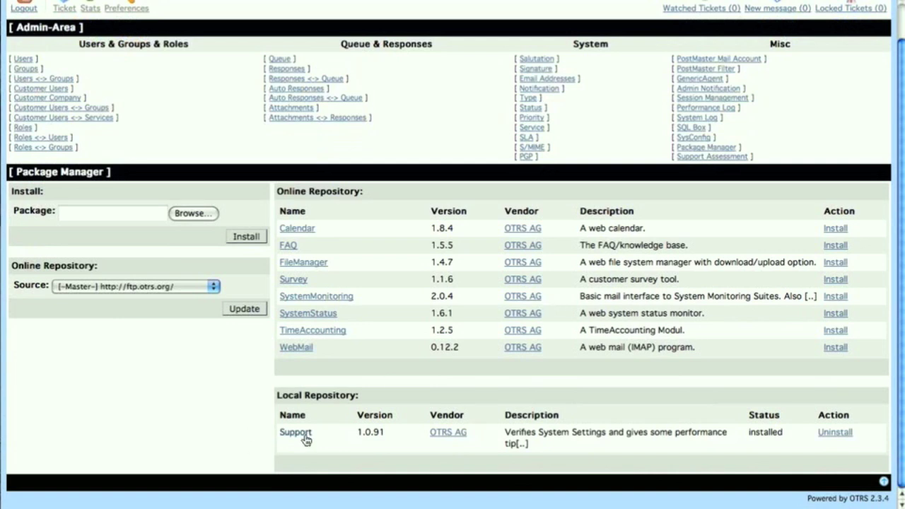
Step: Run Support Assessment and review the check tables, highlighting the failed error-log check
click(694, 158)
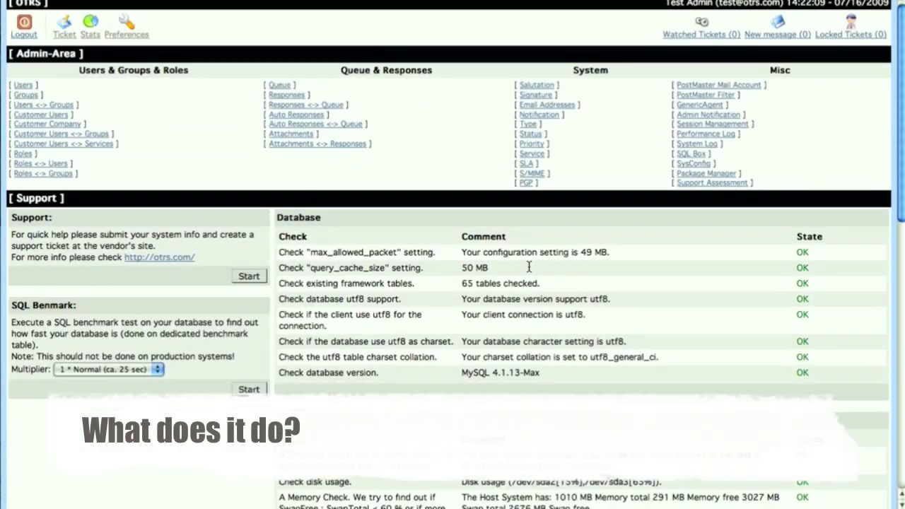
scroll(530, 267, down, 5)
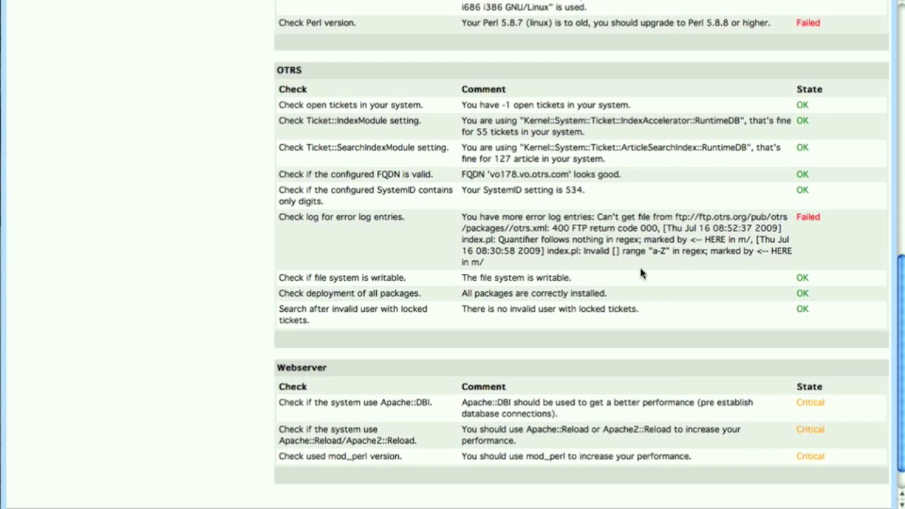
triple_click(581, 265)
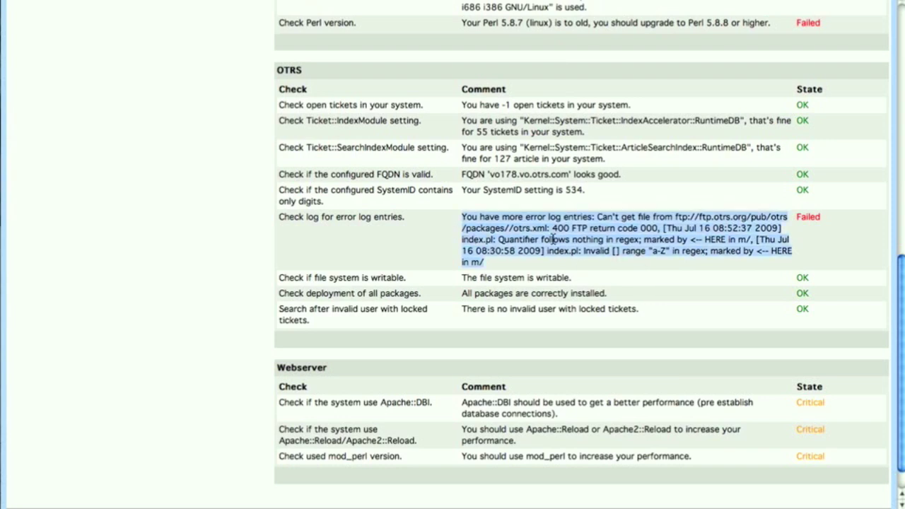
double_click(806, 219)
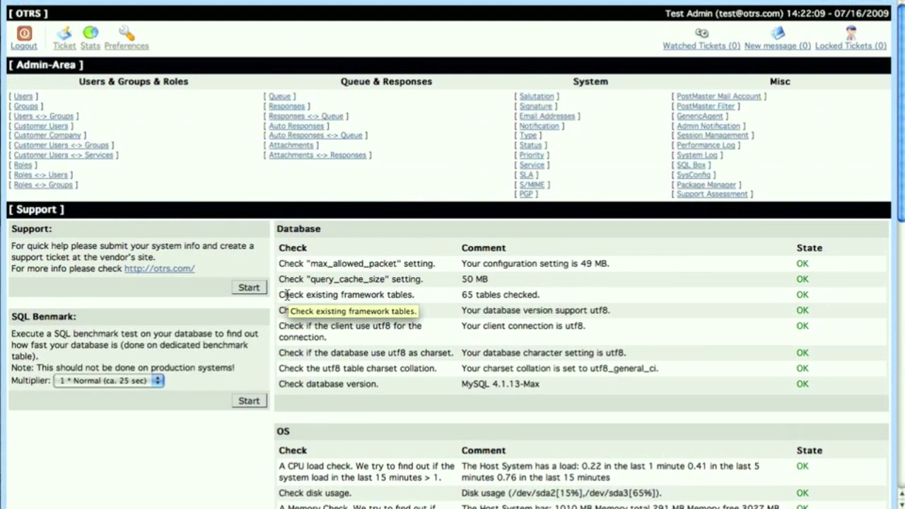
Step: Start a vendor support package and accept the data protection licence after reading it
click(248, 291)
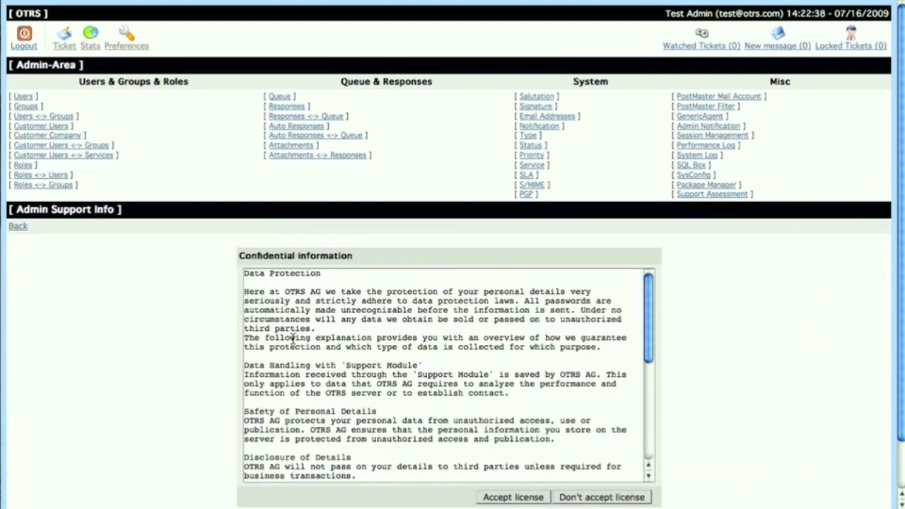
scroll(292, 338, down, 10)
scroll(227, 345, down, 2)
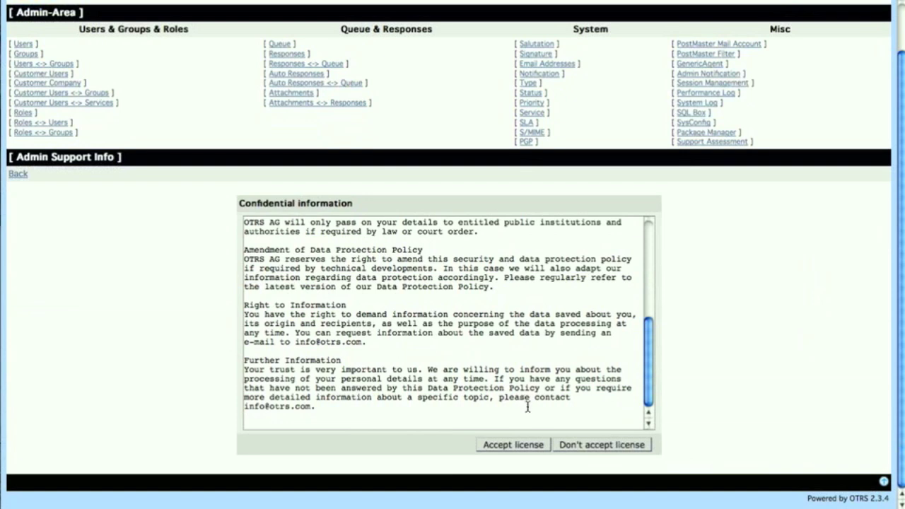
scroll(528, 392, up, 3)
scroll(528, 392, up, 4)
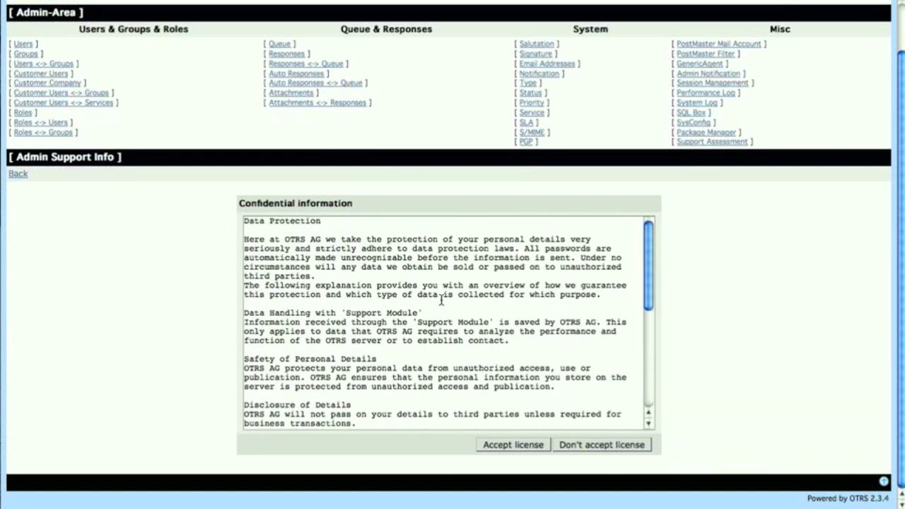
click(523, 447)
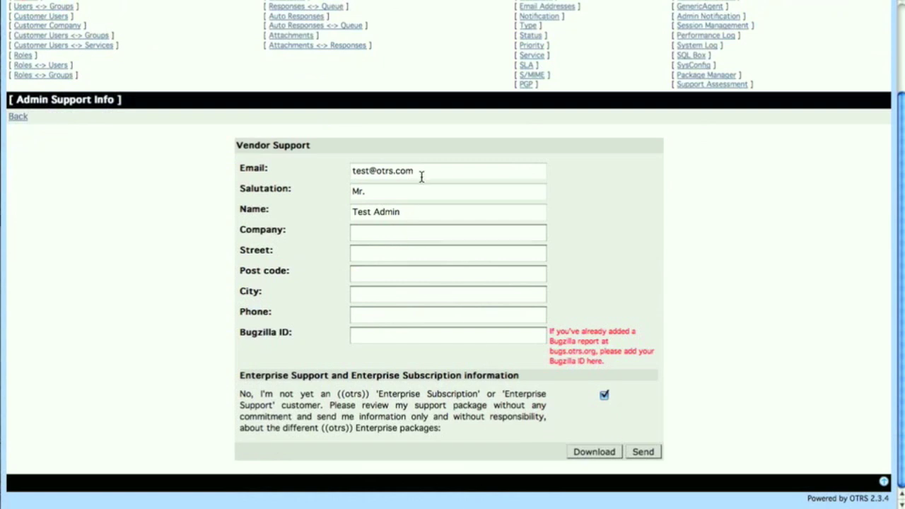
Step: Review the prefilled contact e-mail, salutation and name fields
double_click(420, 172)
click(367, 199)
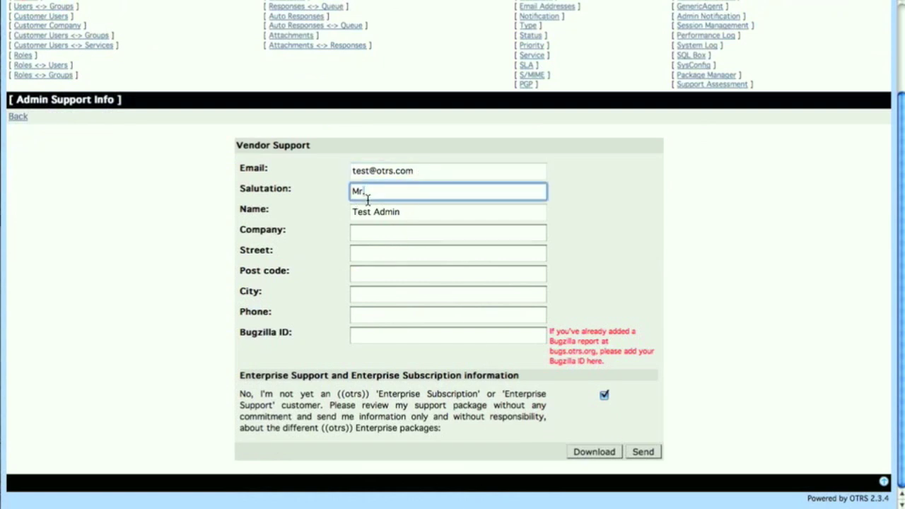
double_click(380, 210)
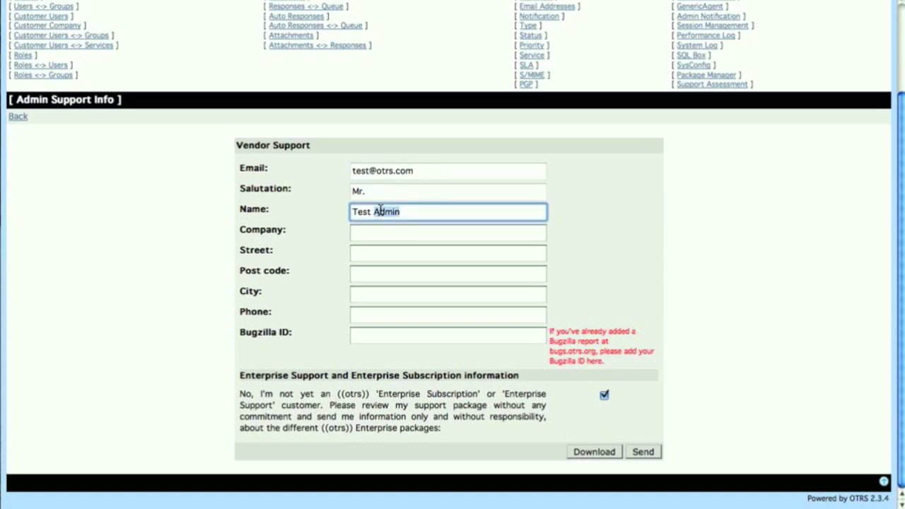
click(408, 211)
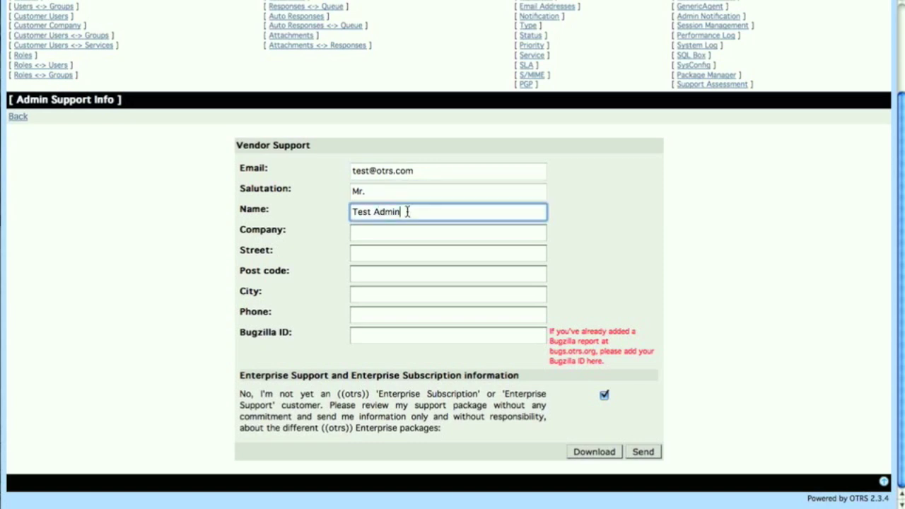
triple_click(417, 170)
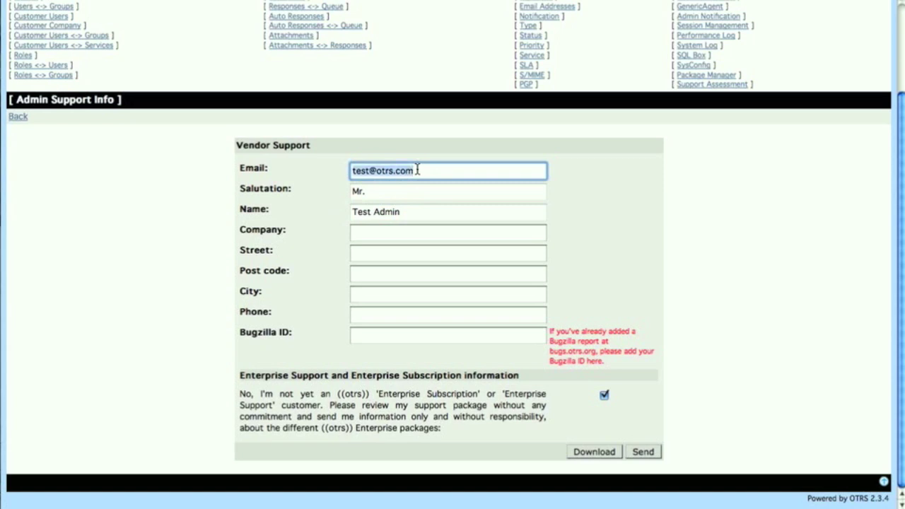
Step: Enter placeholder company 'Your comanpany', street 'your streee' and post code 'your'
click(374, 236)
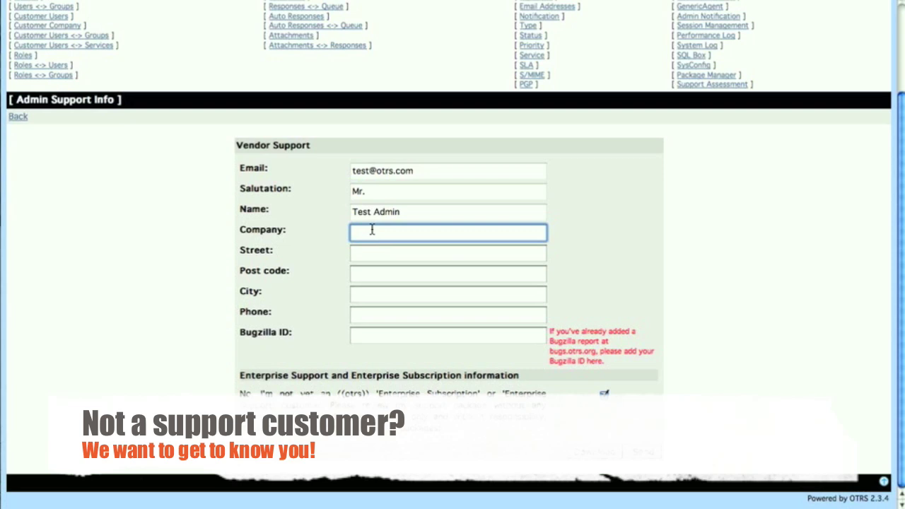
text(Your com)
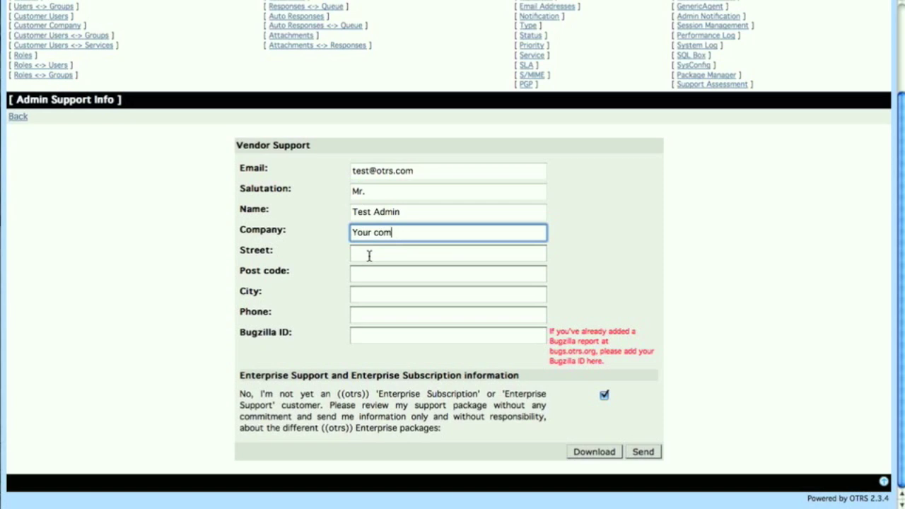
text(anpany)
click(369, 256)
text(your streeet)
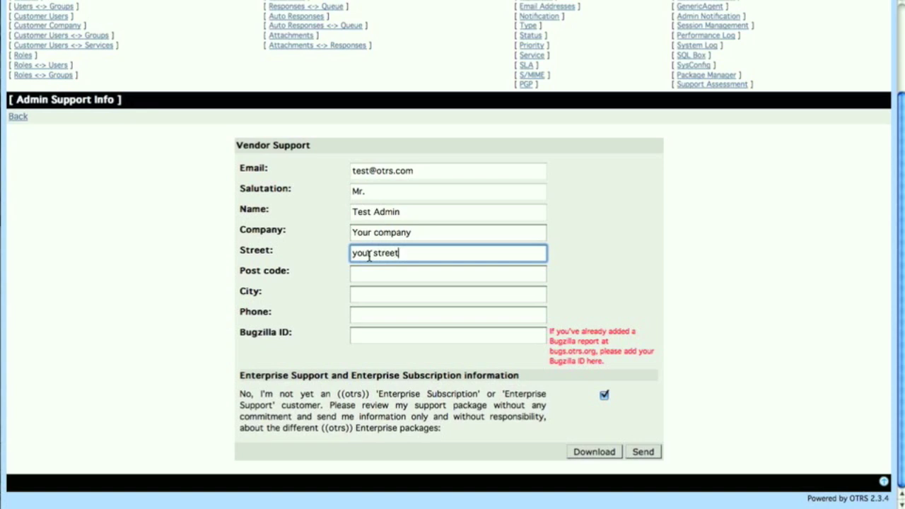
key(Tab)
text(your)
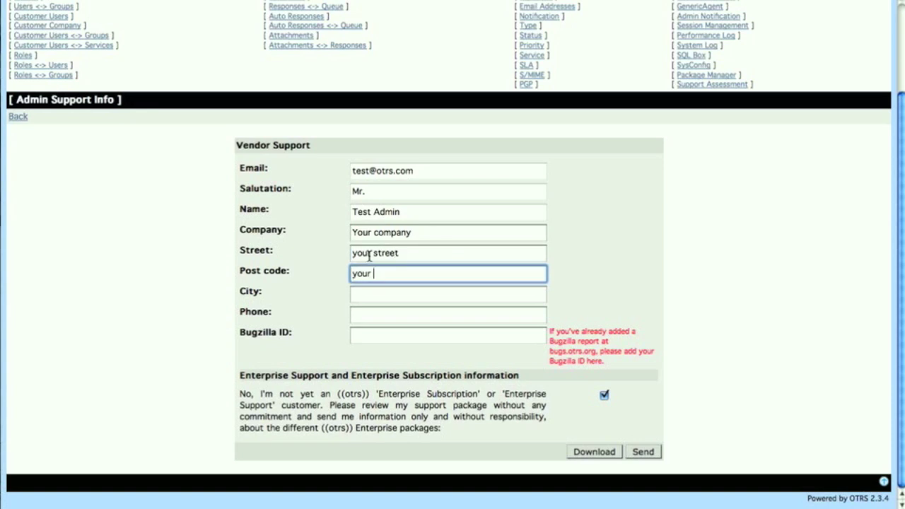
Step: Enter placeholder city 'your city' and phone 'your phone'
key(Tab)
text(your )
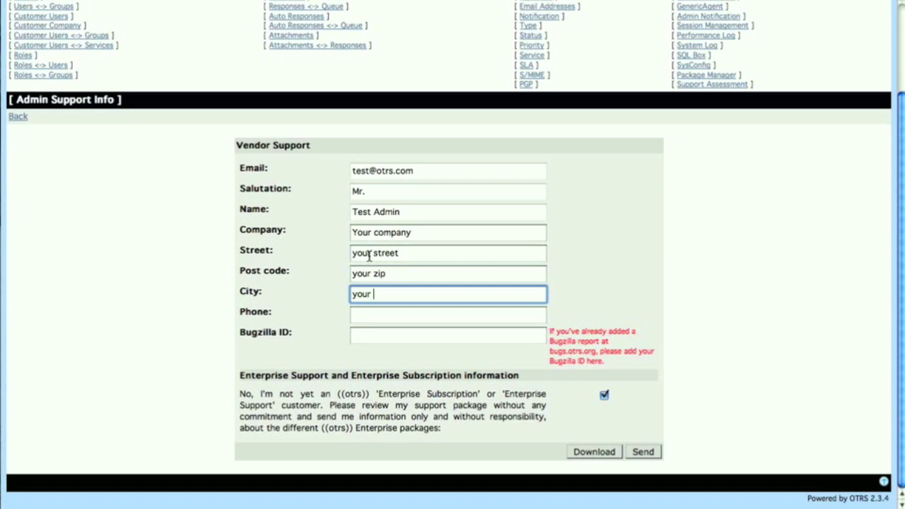
text(city)
key(Tab)
text(yorr)
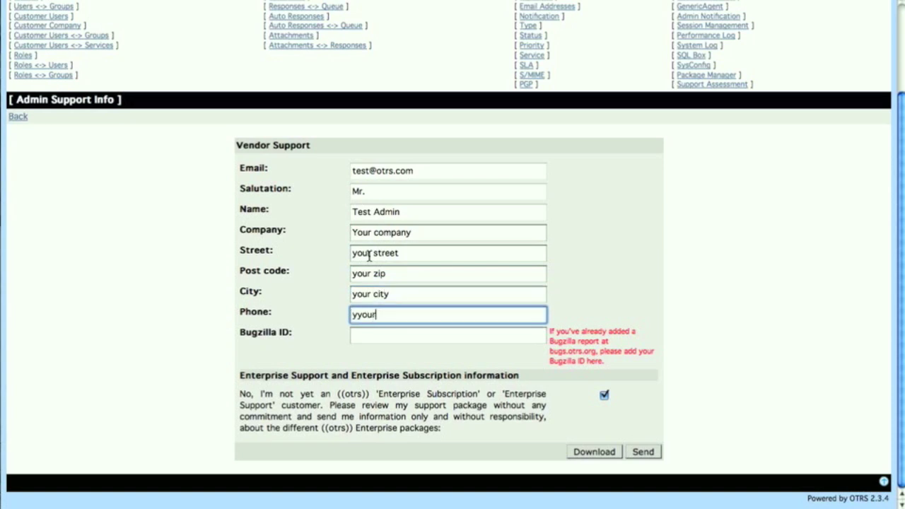
key(BackSpace)
key(BackSpace)
text(ur phone)
key(Tab)
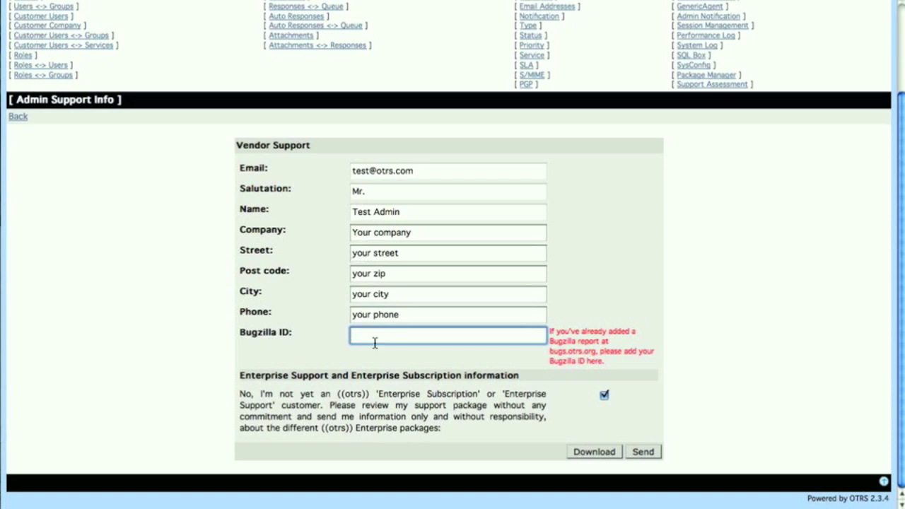
Step: Untick the Enterprise Subscription request and send the support package to OTRS
click(604, 396)
click(605, 396)
click(605, 396)
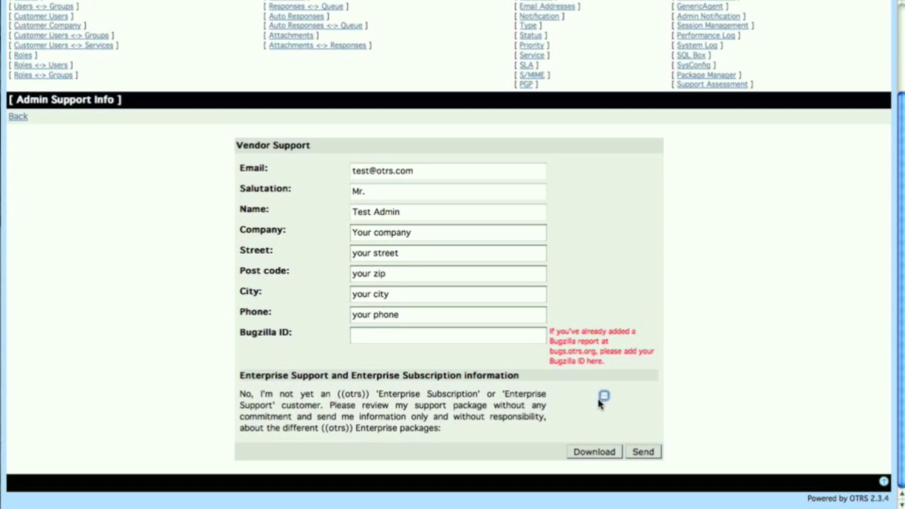
click(647, 456)
drag(17, 99, 123, 101)
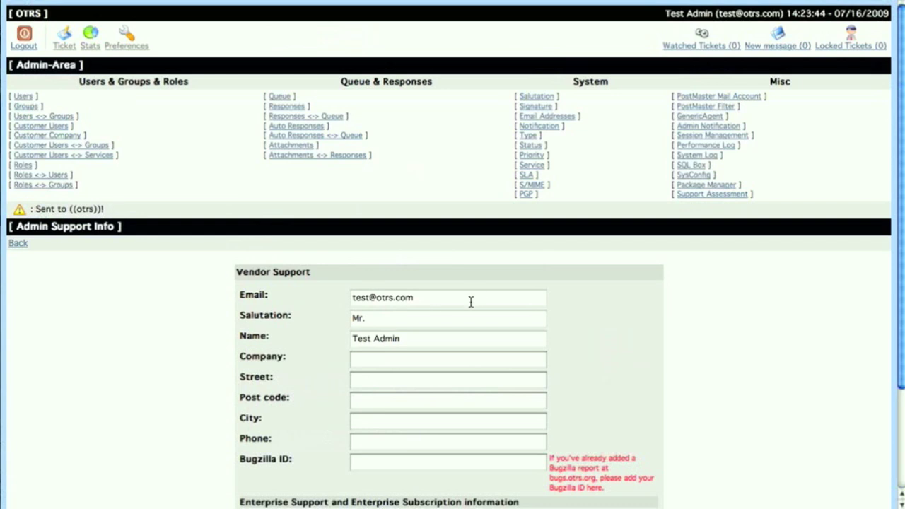
scroll(247, 301, down, 4)
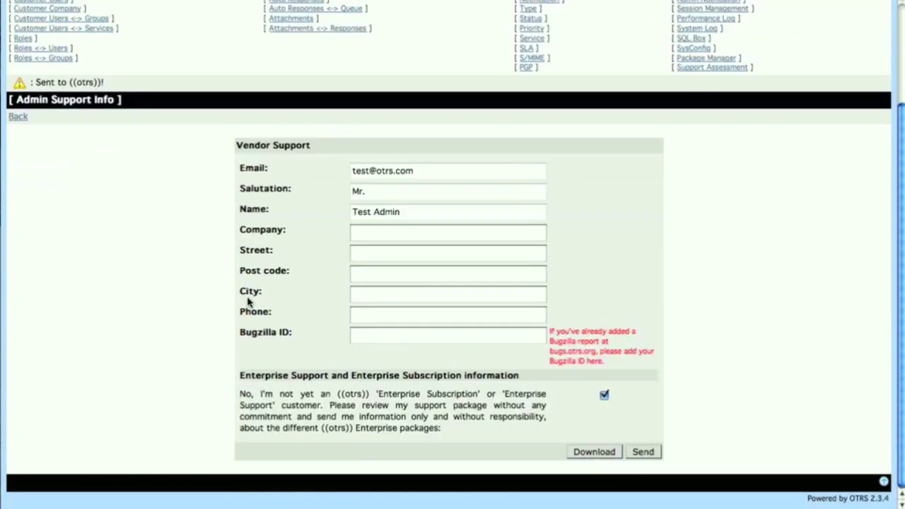
Step: Download the support package and unpack application.tar.gz from VirtualOTRSInstances/vo178/var/tmp/supportinfo
click(594, 455)
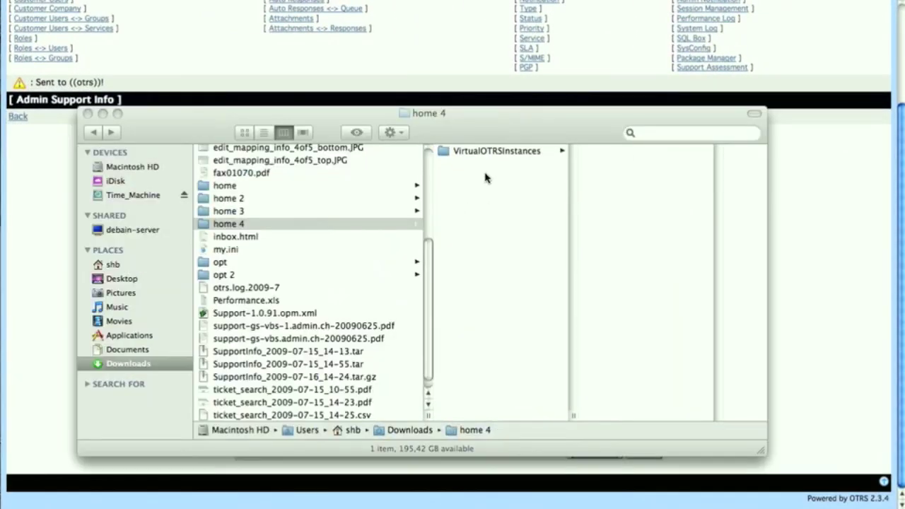
click(495, 152)
click(643, 154)
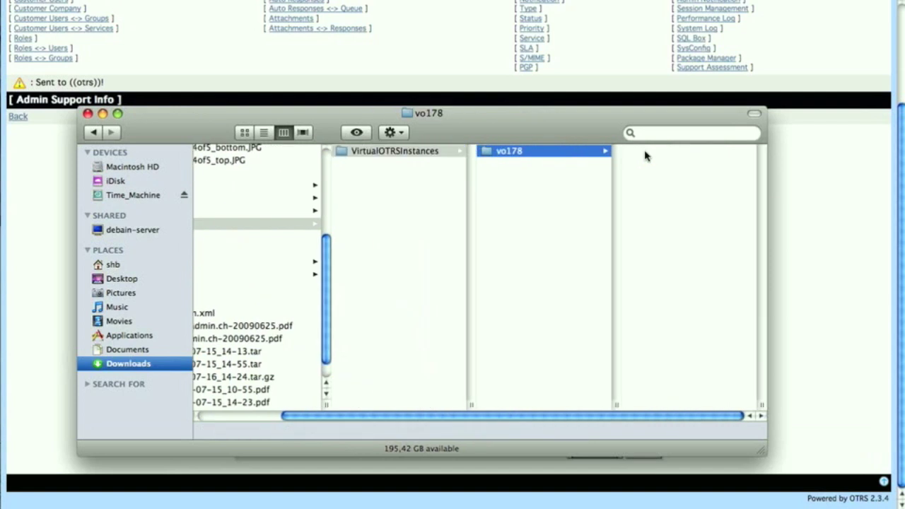
click(646, 152)
click(657, 153)
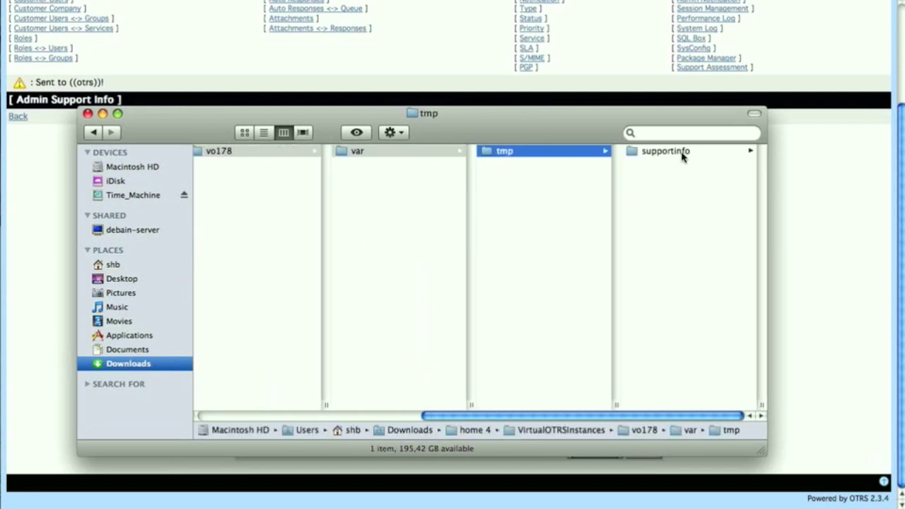
click(668, 151)
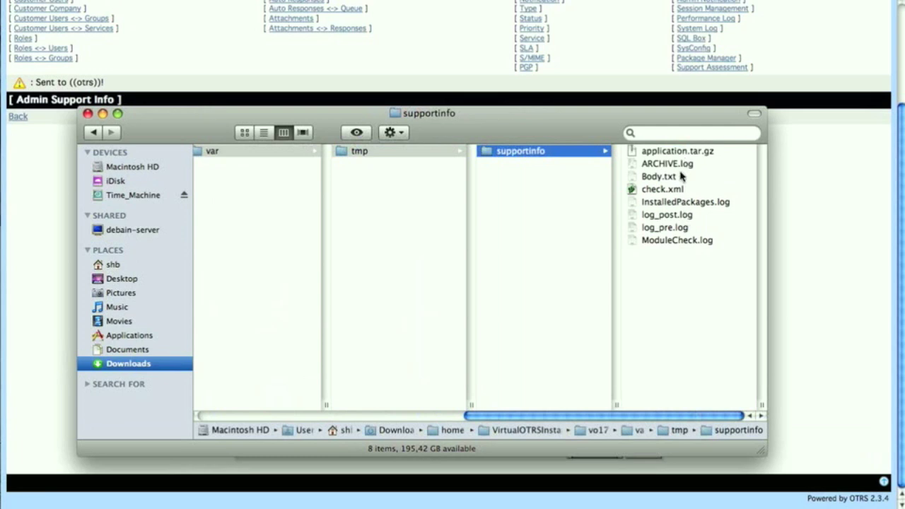
double_click(687, 151)
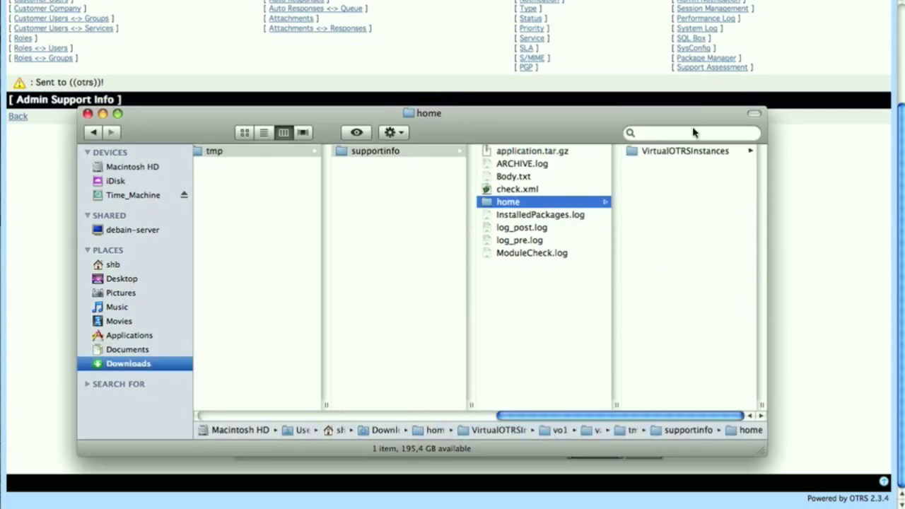
Step: Browse to the unpacked vo178 Kernel folder and open GenericAgent.pm and Config.pm
click(685, 151)
click(664, 156)
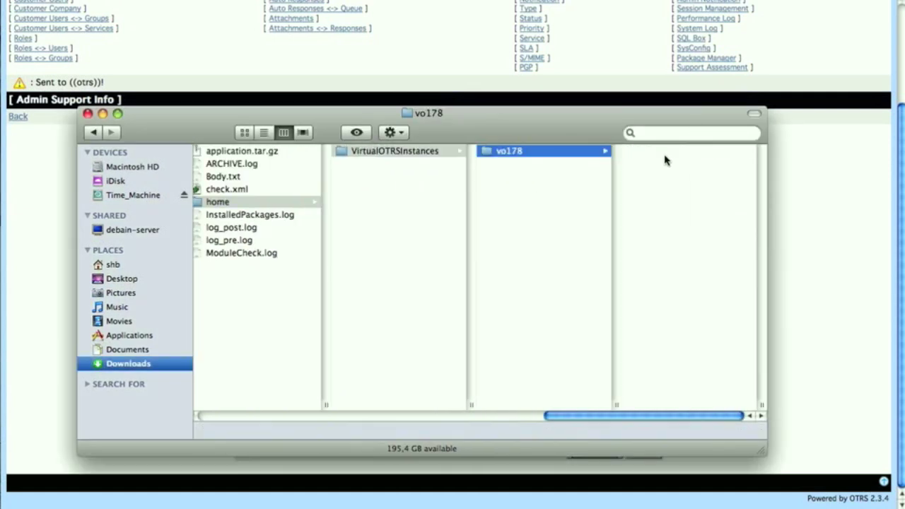
scroll(659, 375, down, 1)
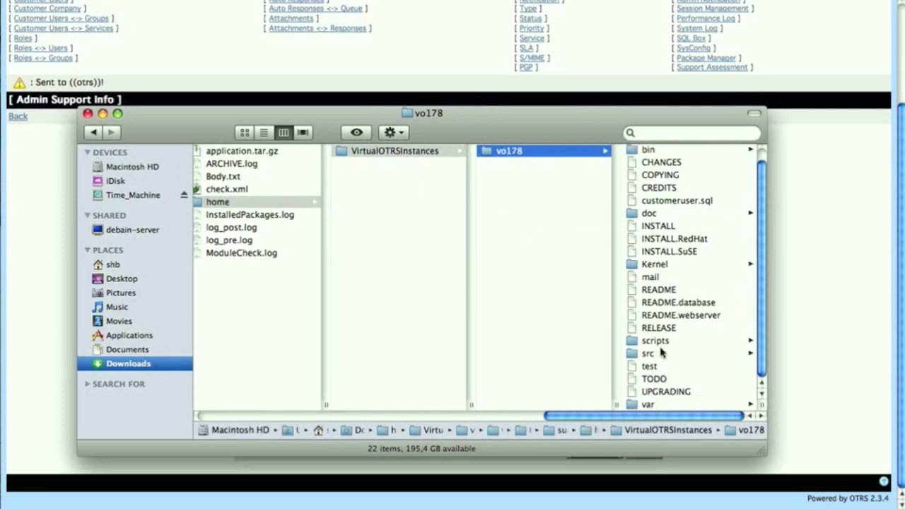
click(668, 265)
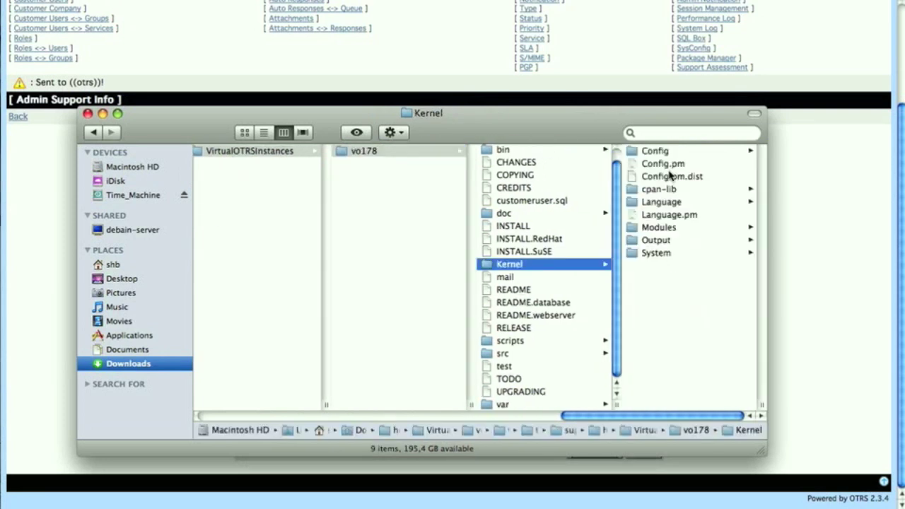
click(670, 151)
double_click(681, 151)
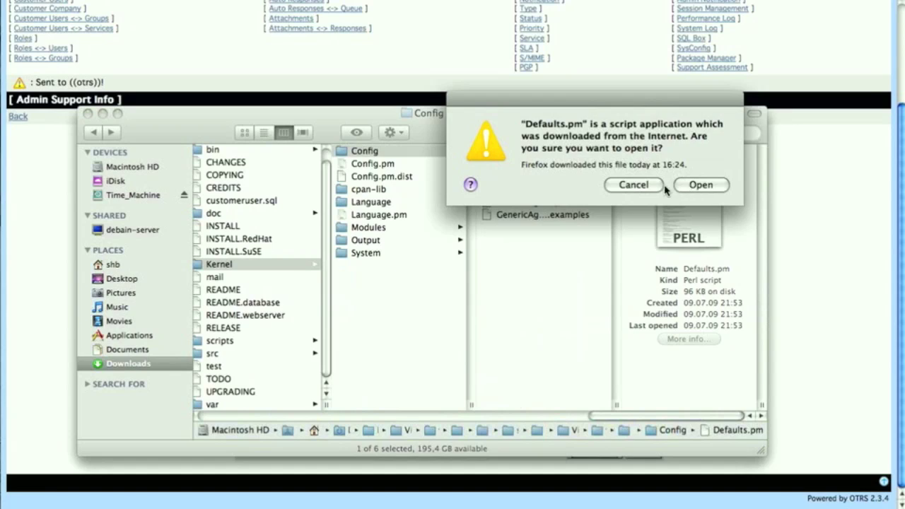
click(657, 185)
click(539, 193)
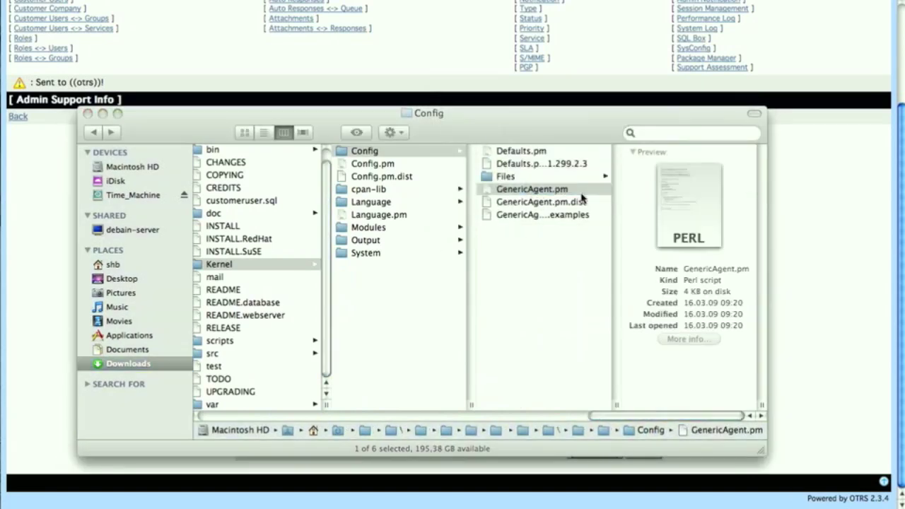
click(381, 165)
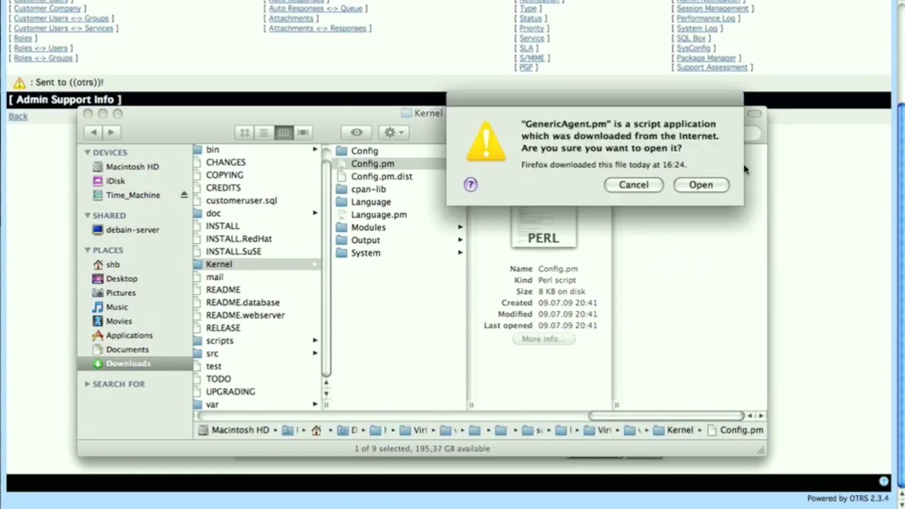
Step: Open GenericAgent.pm and Config.pm in MacVim and locate the DatabasePw line masked as 'xxx'
click(701, 185)
click(703, 188)
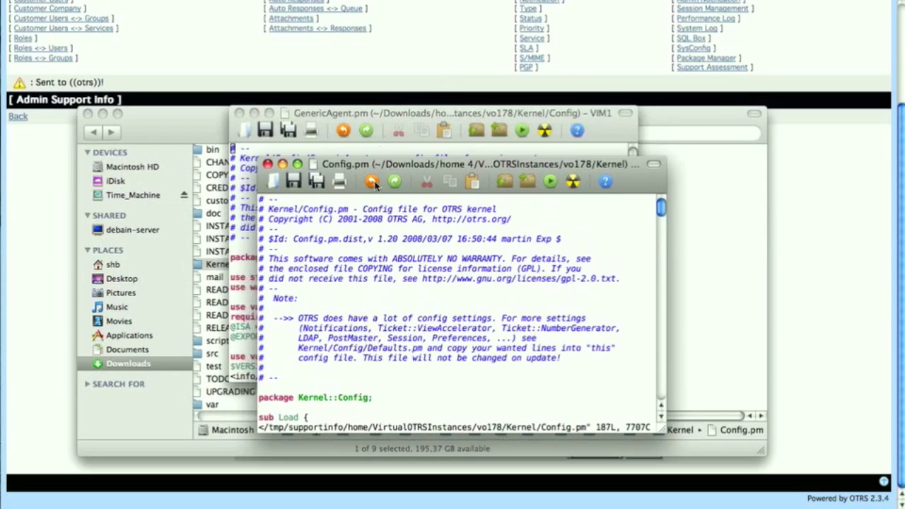
scroll(382, 299, down, 2)
scroll(381, 299, down, 2)
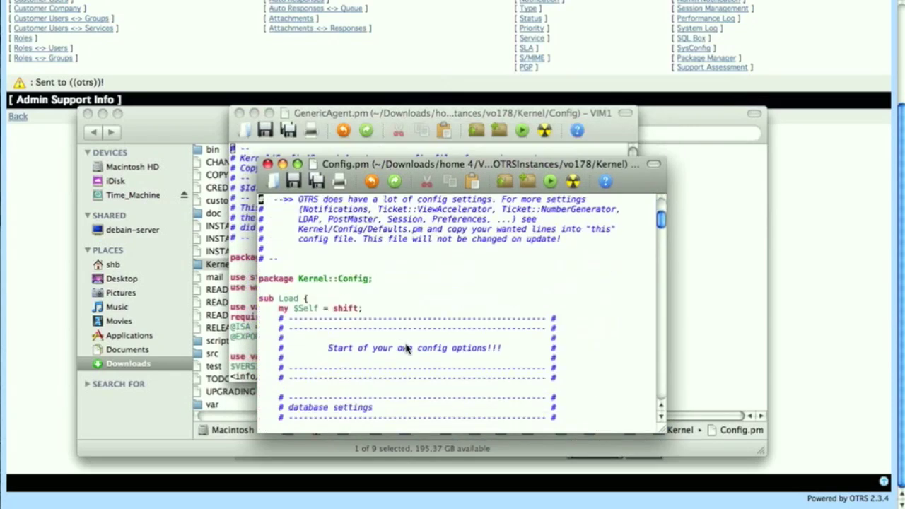
double_click(662, 420)
click(662, 420)
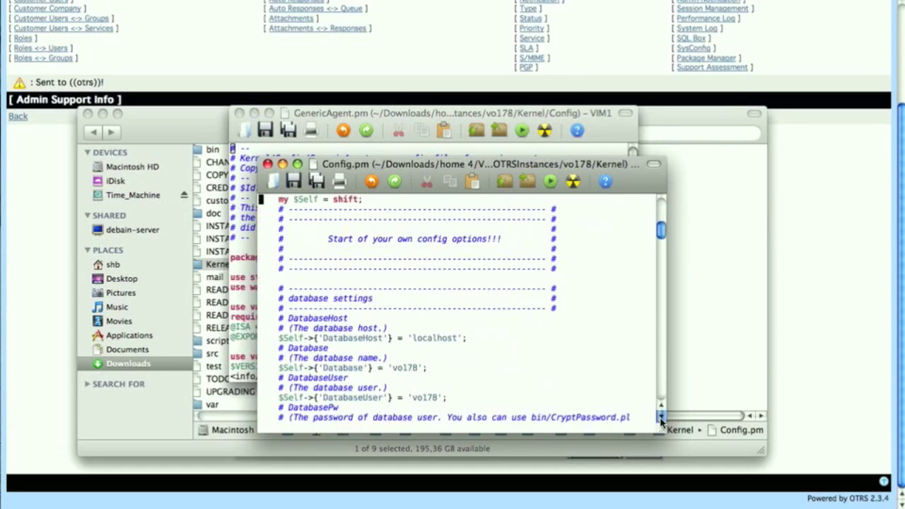
triple_click(394, 398)
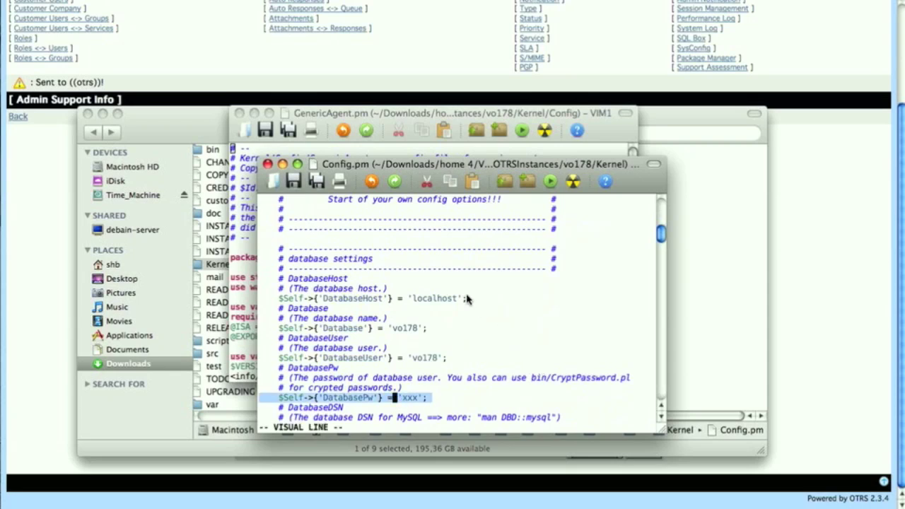
Step: Reposition the Config.pm window up and to the right
drag(409, 170, 443, 150)
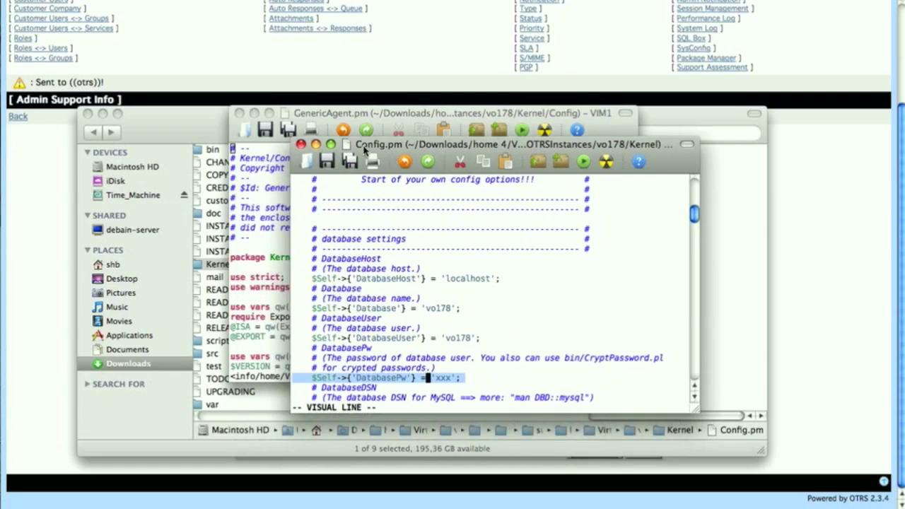
drag(358, 144, 367, 140)
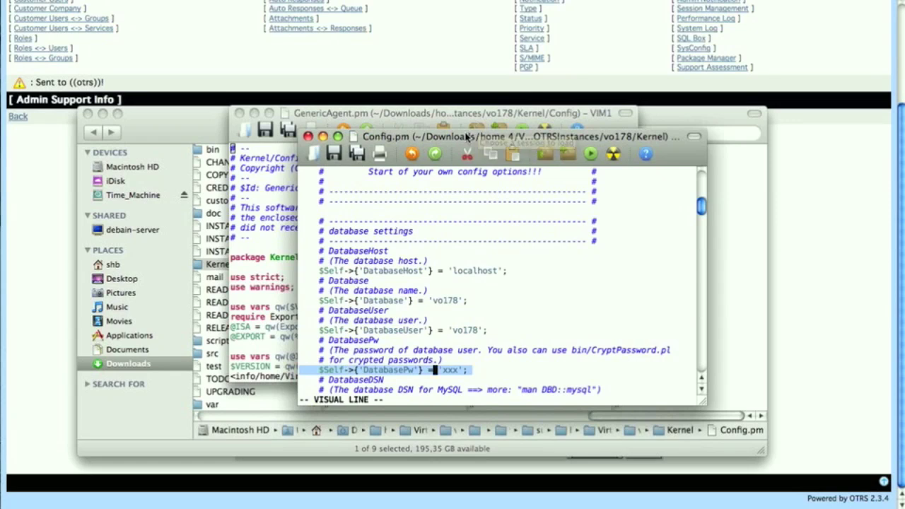
drag(463, 138, 443, 134)
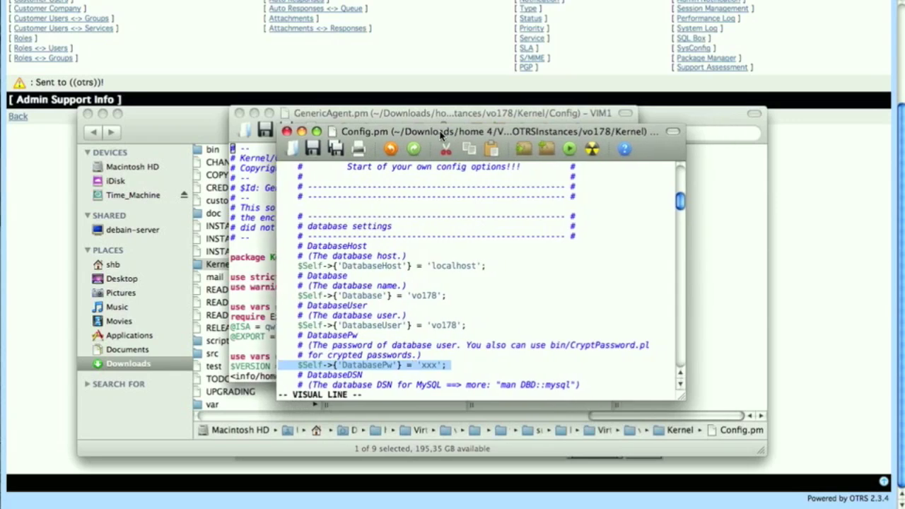